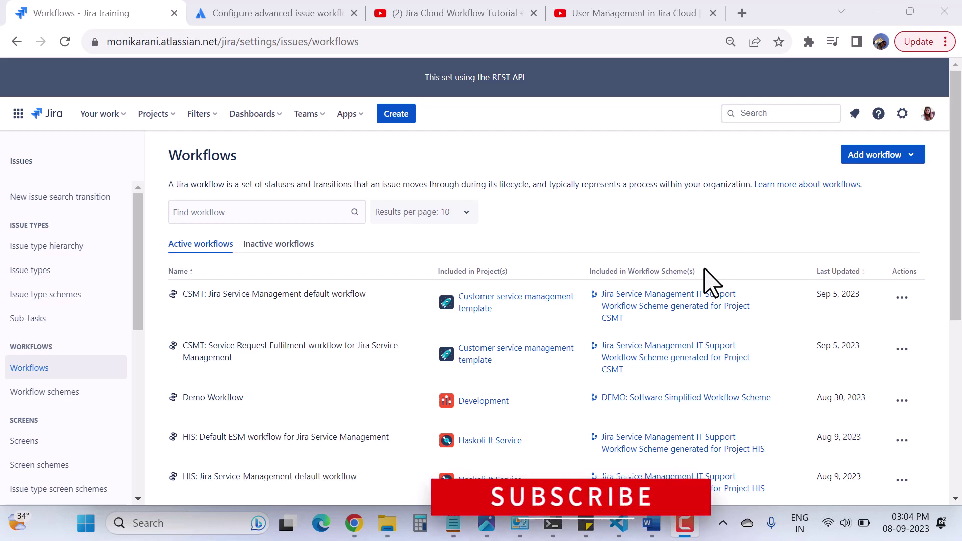
Browse the Jira Cloud Workflow Tutorial playlist, then switch to the User Management in Jira Cloud video
left_click(464, 15)
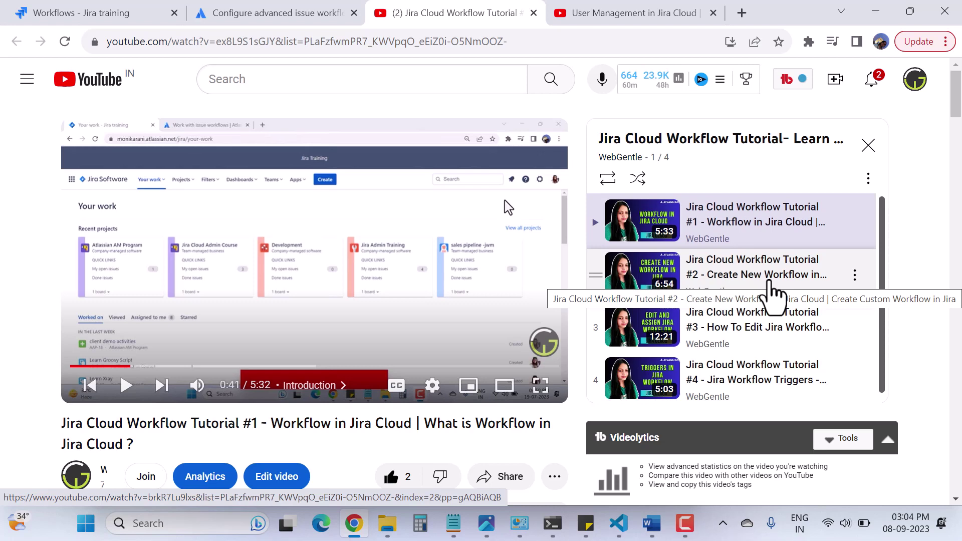
scroll(752, 306, "down", 1)
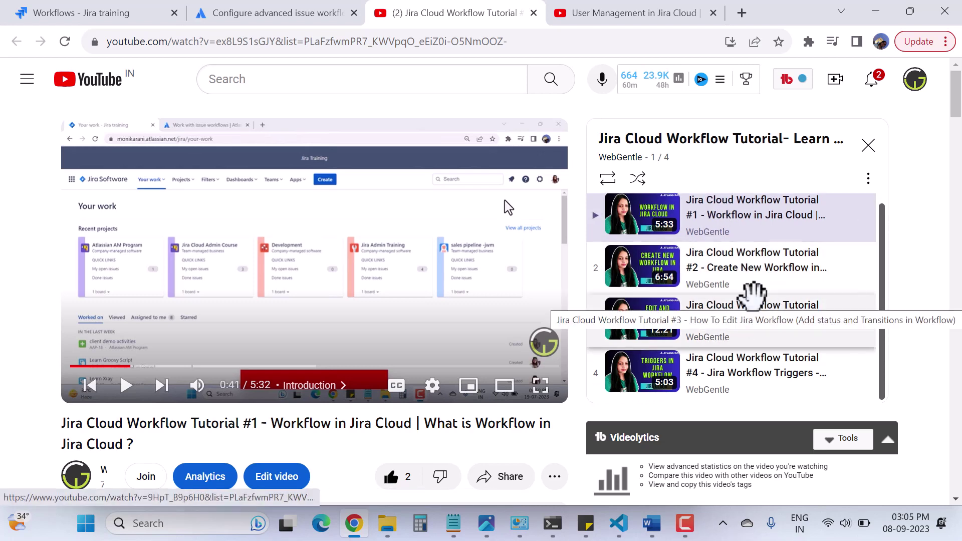
scroll(765, 321, "up", 1)
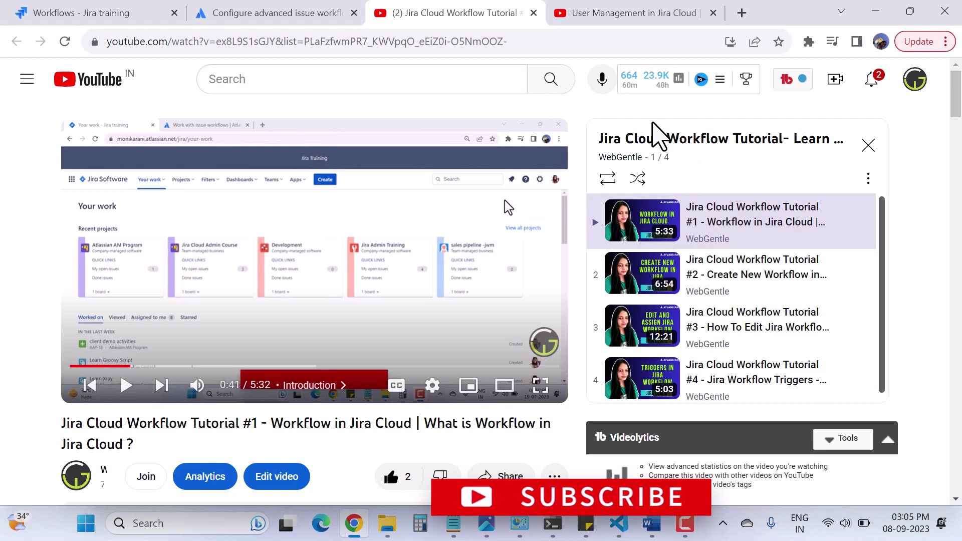
left_click(619, 16)
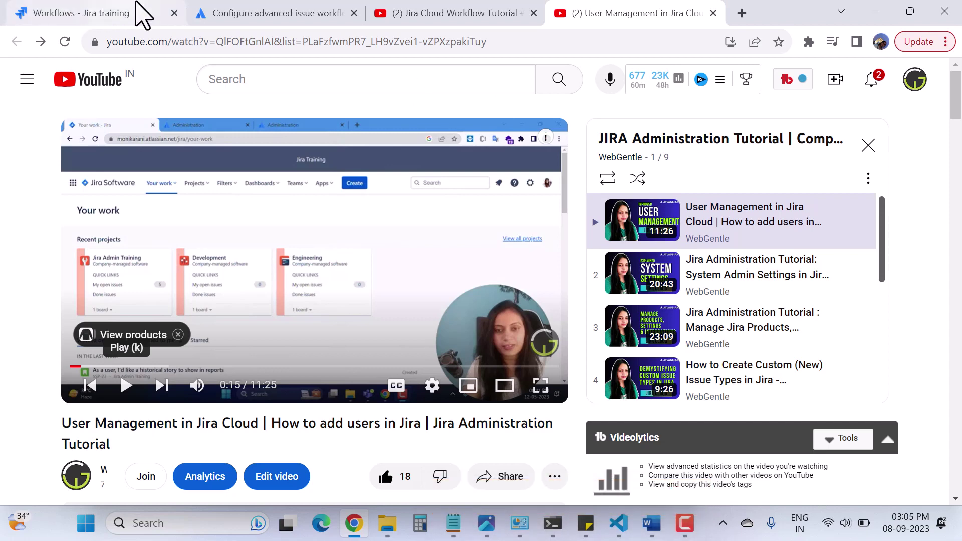
Switch to the Atlassian 'Configure advanced issue workflows' support article
left_click(254, 19)
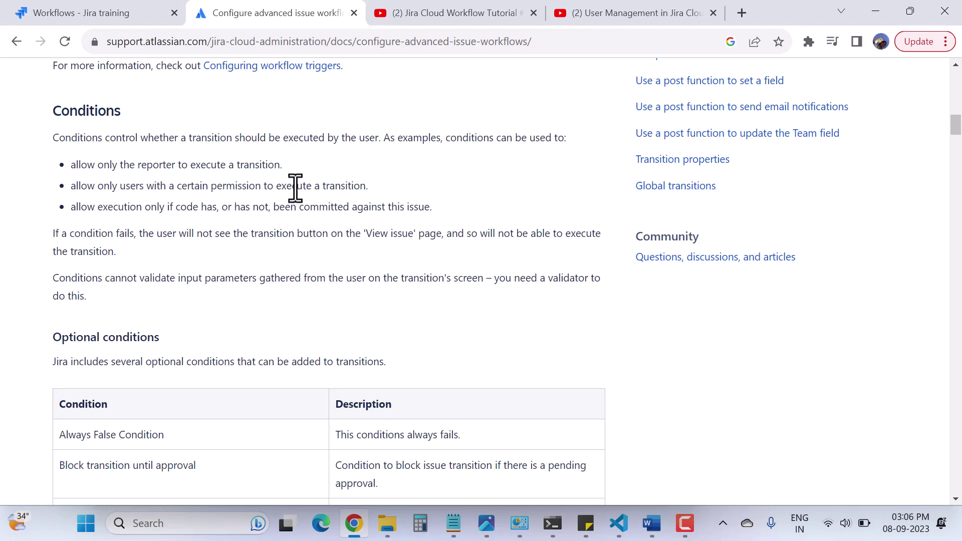
Highlight the Conditions heading and key condition passages, then return to the Jira Workflows list
left_click_drag(295, 185, 356, 185)
left_click(476, 187)
left_click_drag(56, 281, 479, 285)
left_click(458, 304)
left_click_drag(122, 112, 52, 112)
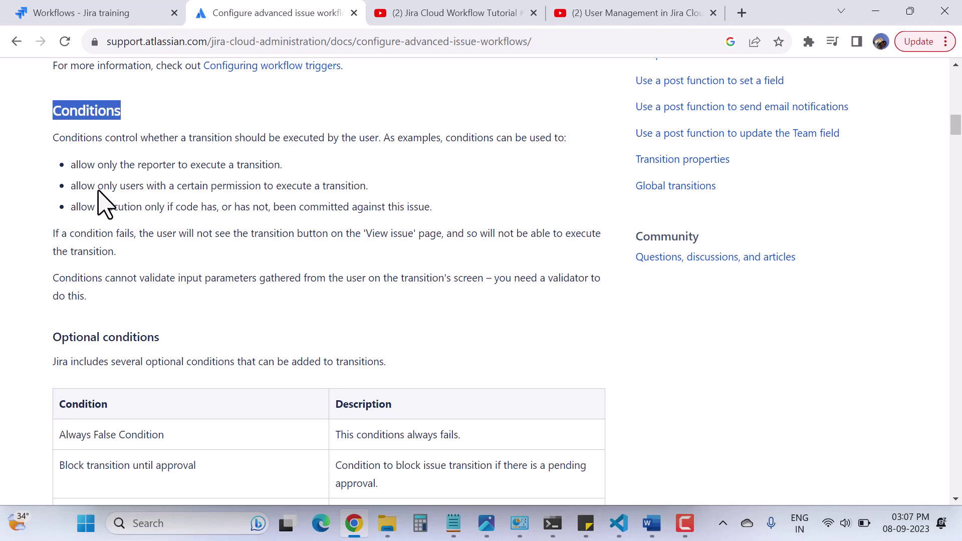
left_click(281, 277)
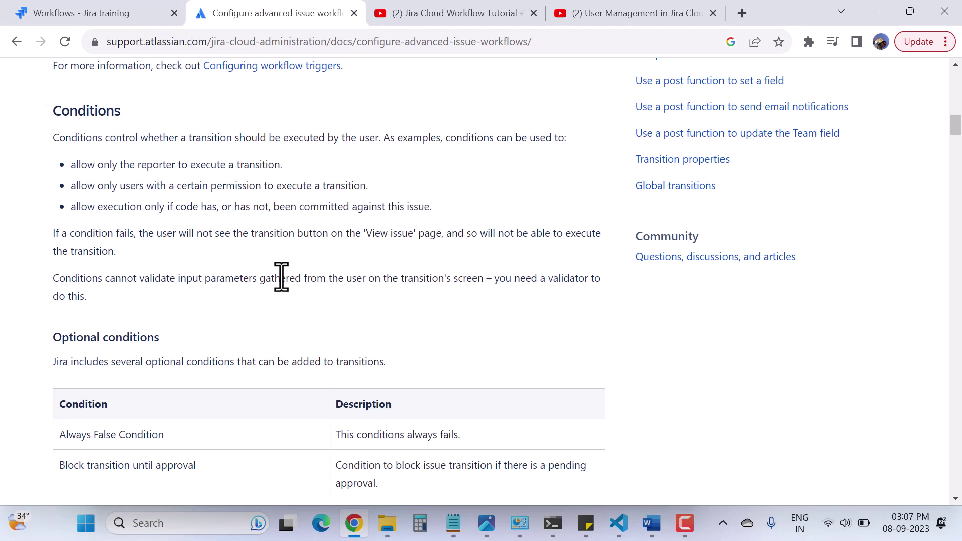
left_click(108, 12)
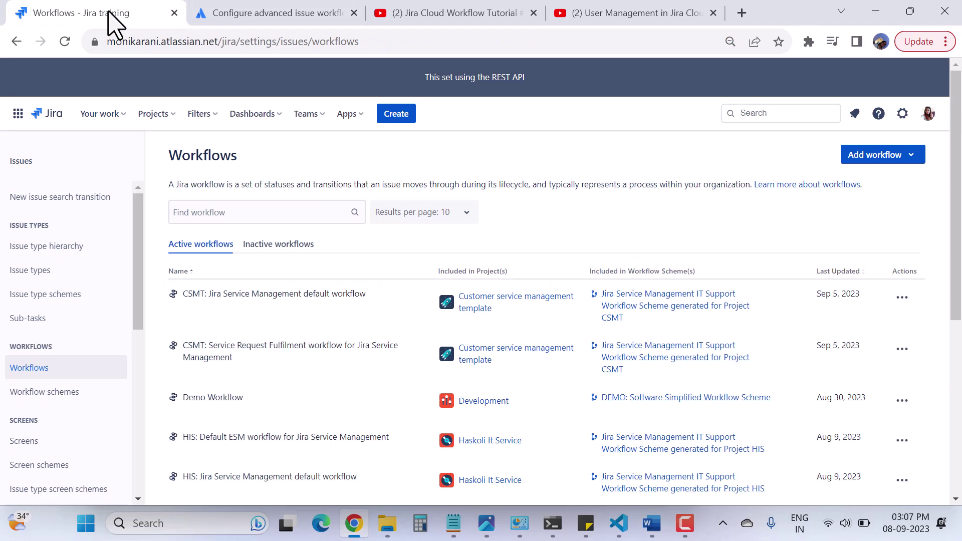
Edit Demo Workflow as a draft from its actions menu in the Workflows list
scroll(214, 263, "down", 3)
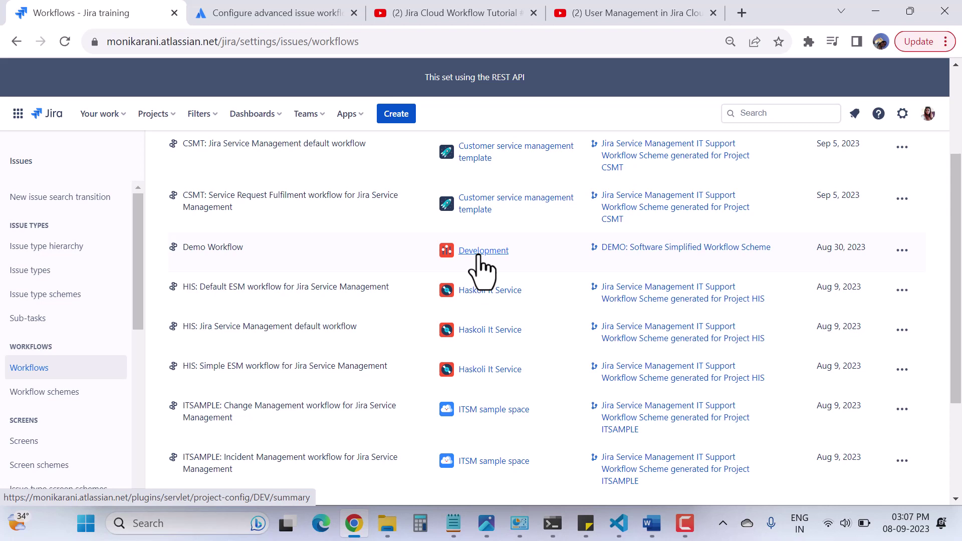
left_click(902, 251)
left_click(897, 307)
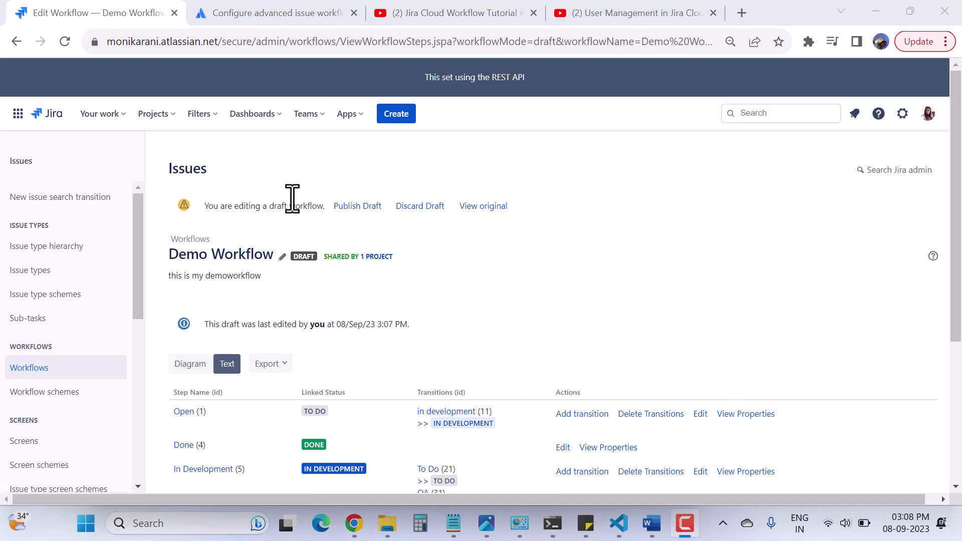
Highlight the draft-editing warning and switch the draft to Diagram view, dismissing the zoom warning
left_click(211, 209)
left_click_drag(212, 209, 307, 209)
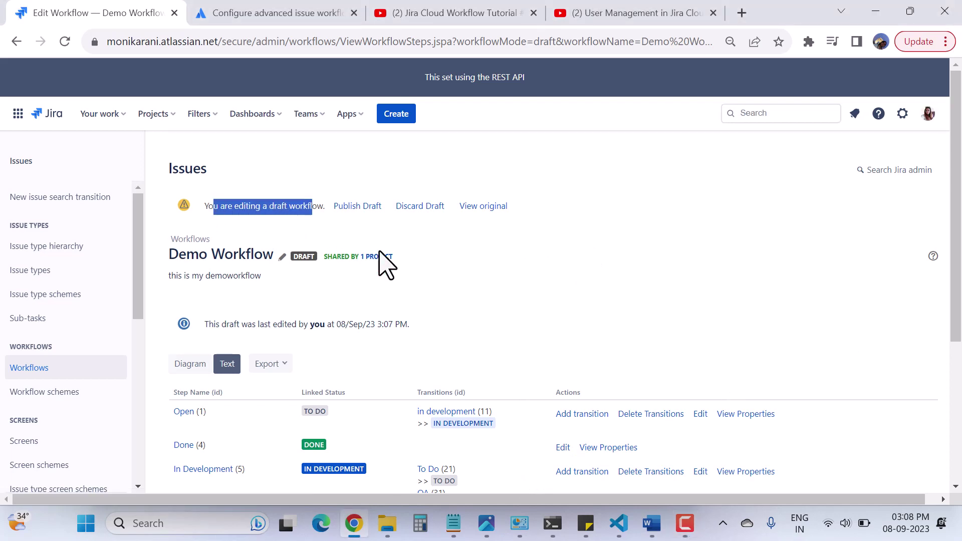
left_click(645, 266)
scroll(645, 266, "down", 2)
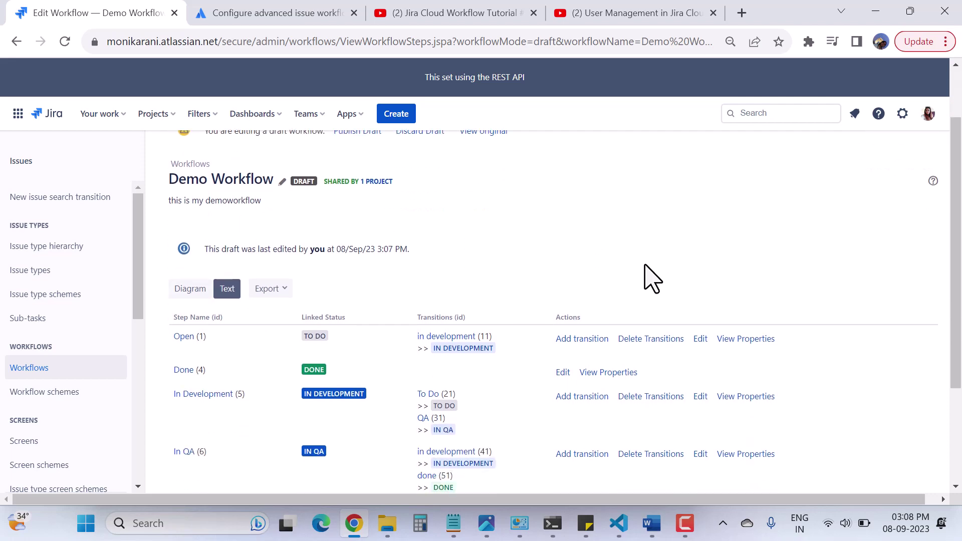
left_click(190, 290)
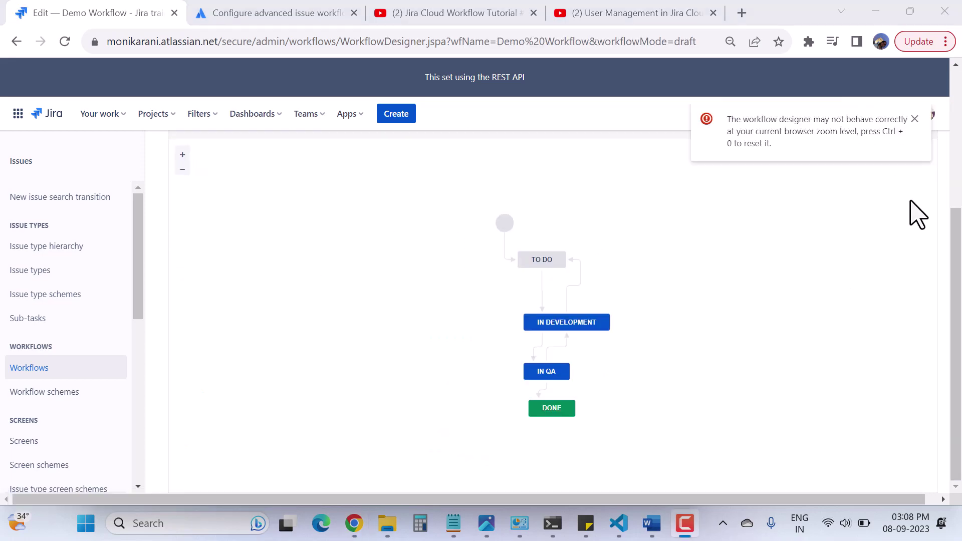
left_click(915, 120)
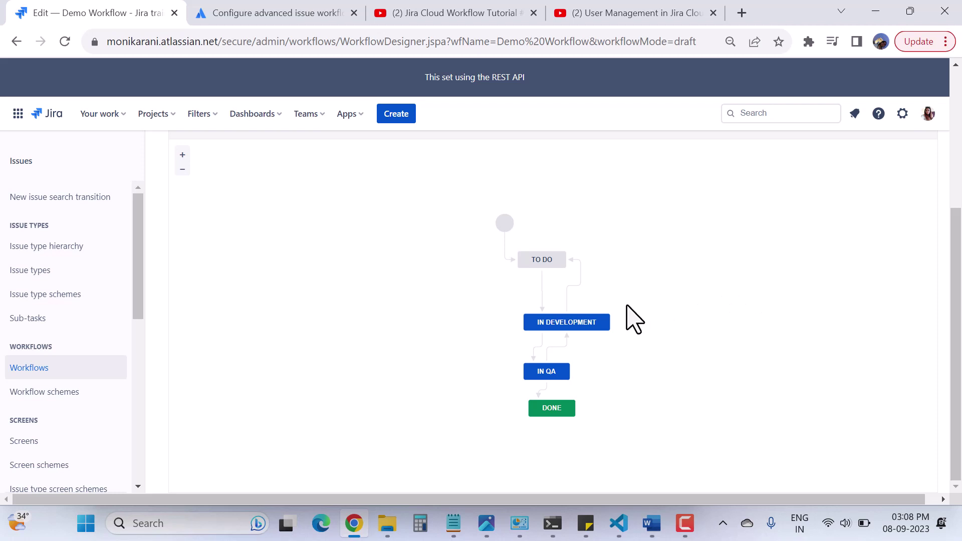
Open the TO DO → IN DEVELOPMENT transition's Conditions (0) list
left_click(544, 302)
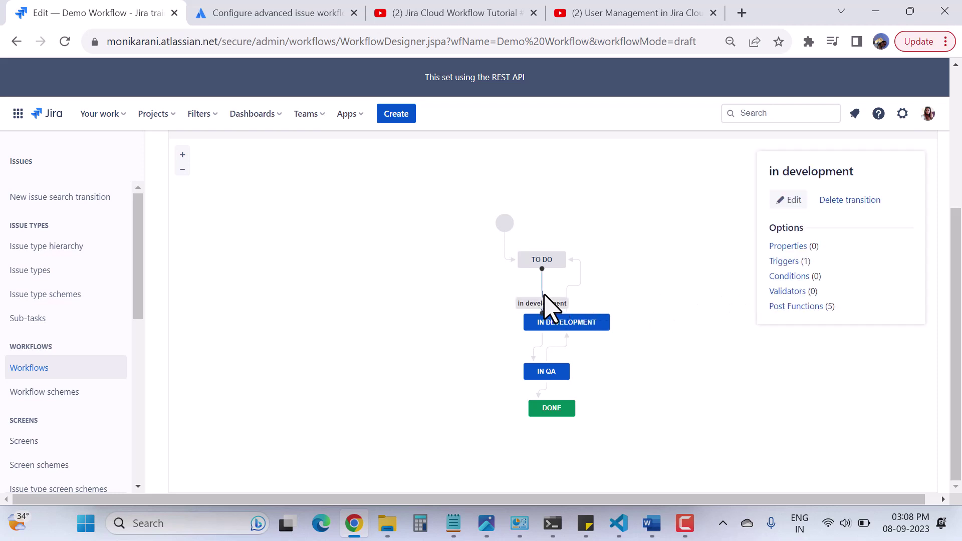
left_click(788, 276)
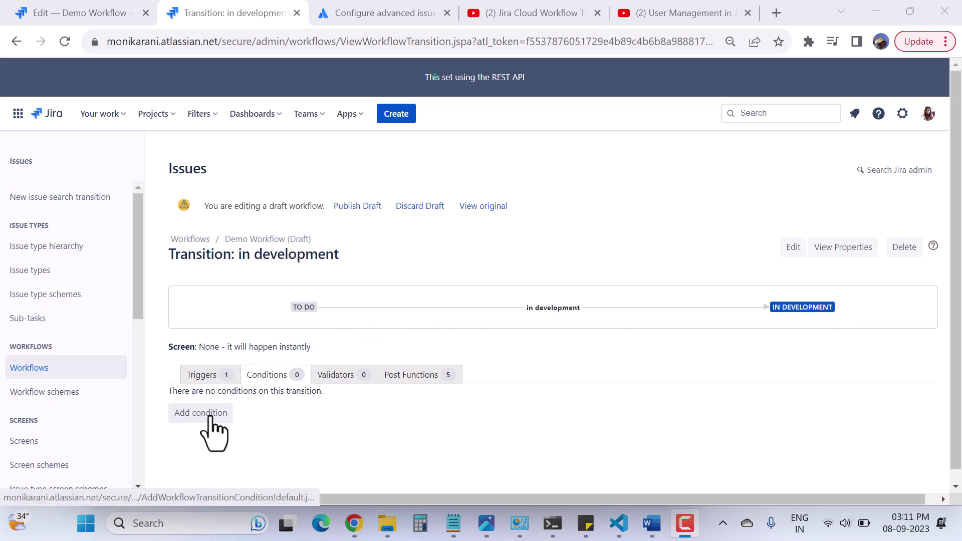
scroll(498, 369, "down", 1)
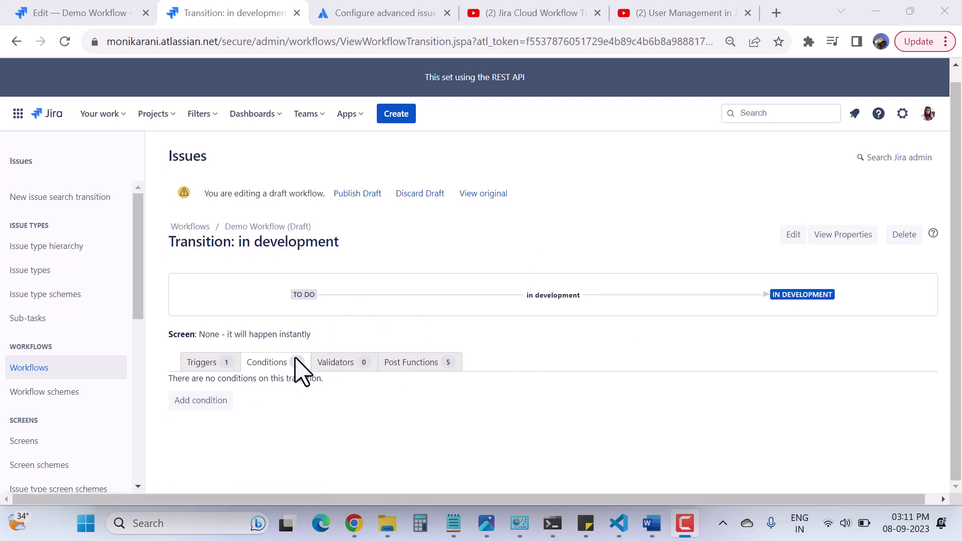
Choose the Only Assignee Condition over Only Reporter and add it to the transition
left_click(206, 401)
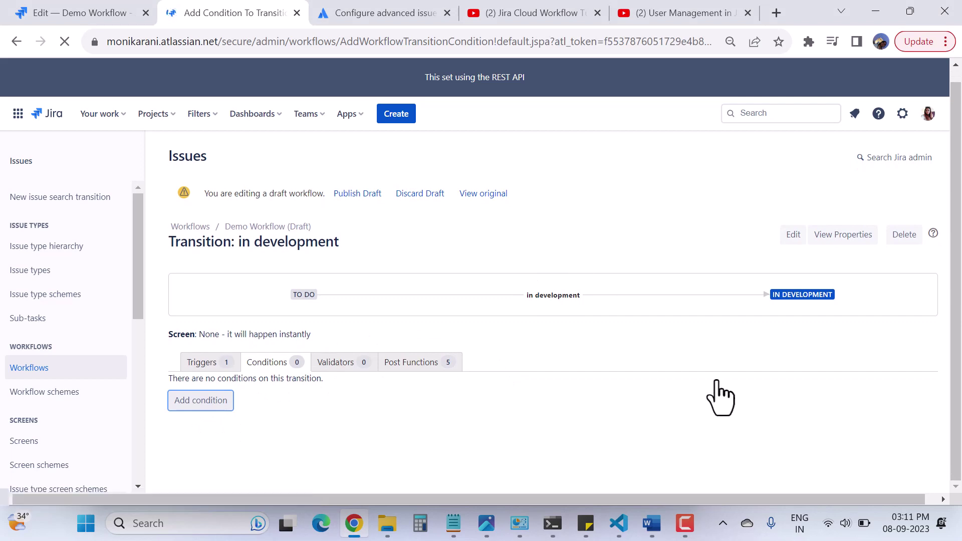
scroll(752, 292, "down", 3)
scroll(702, 293, "up", 3)
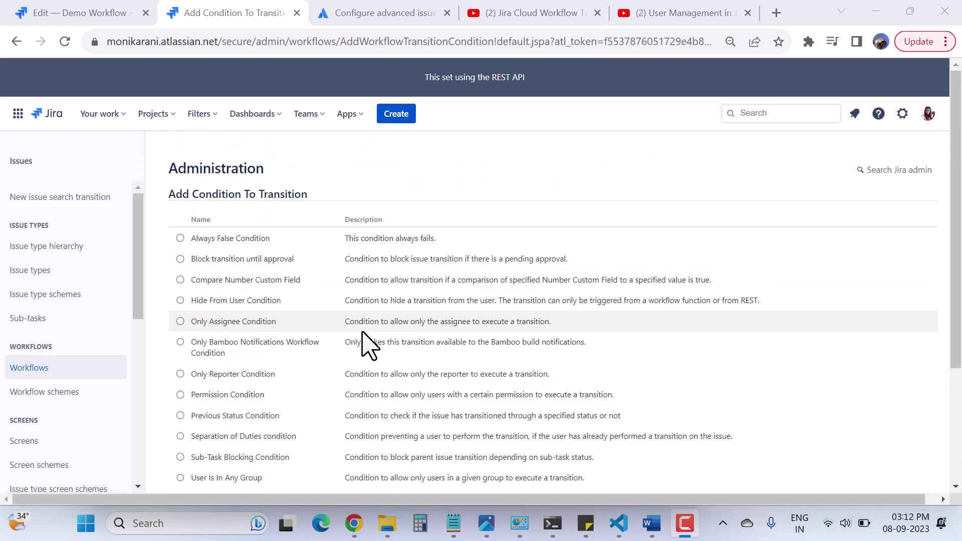
left_click_drag(424, 325, 565, 332)
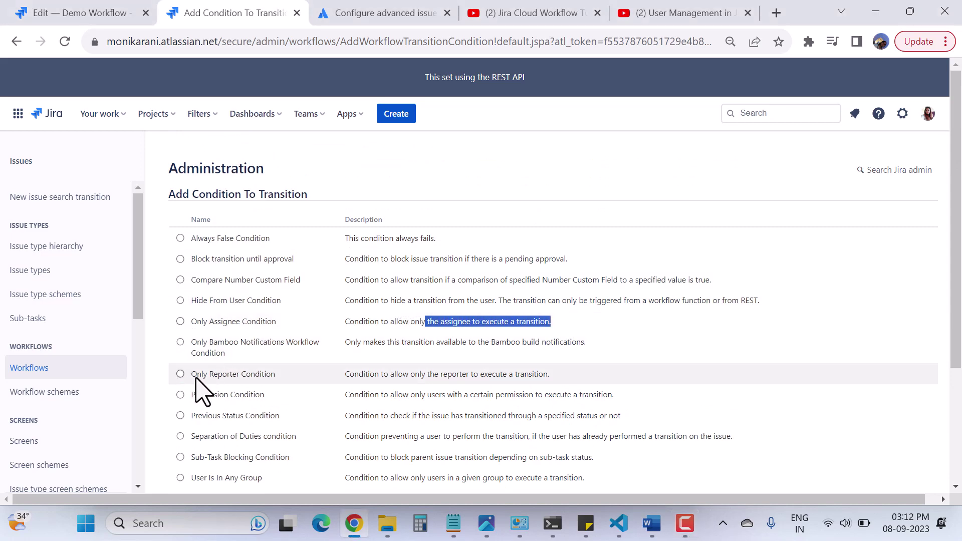
left_click_drag(197, 375, 626, 367)
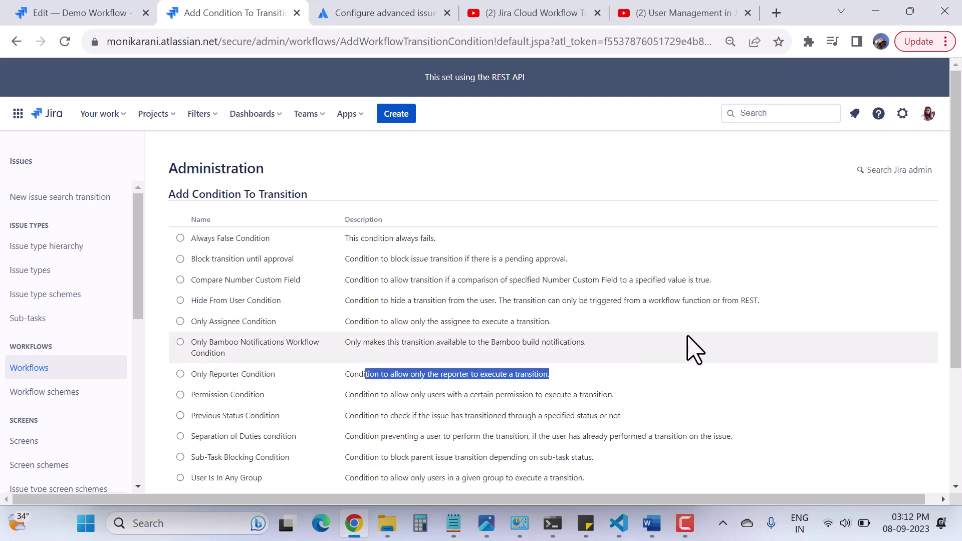
scroll(601, 348, "down", 3)
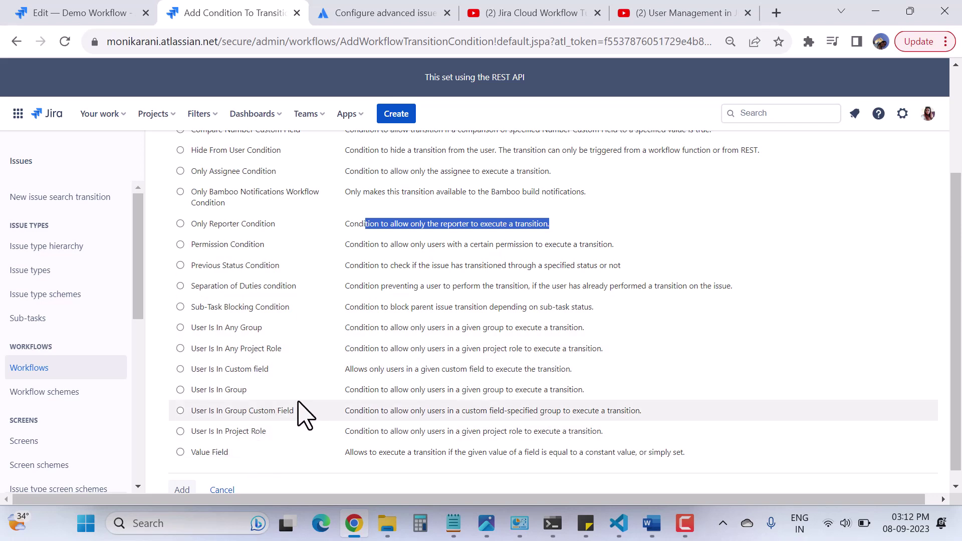
scroll(305, 415, "up", 3)
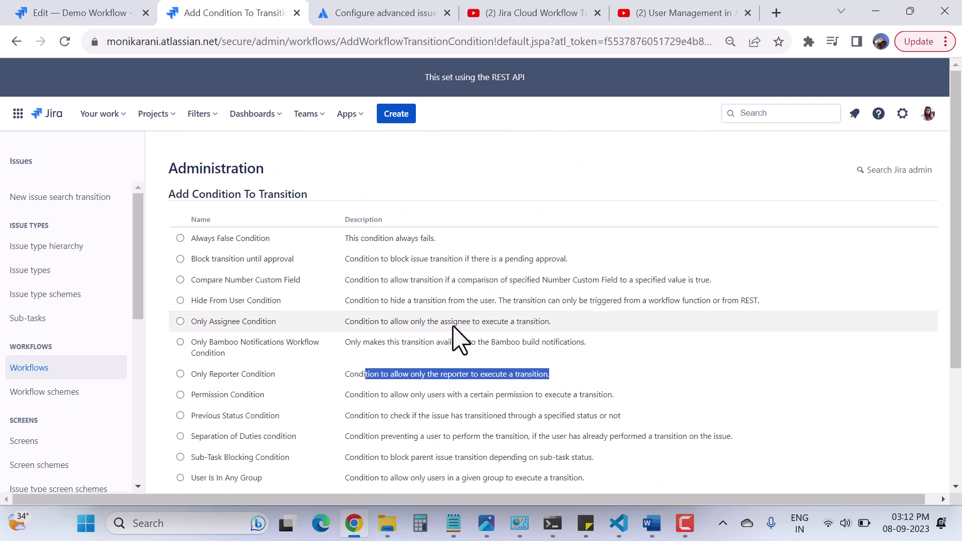
scroll(559, 337, "down", 1)
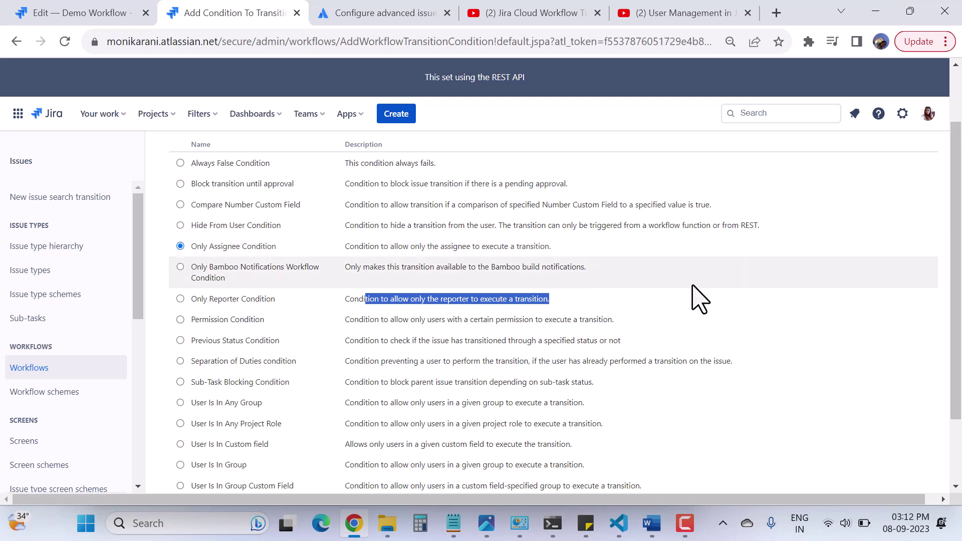
scroll(381, 403, "down", 2)
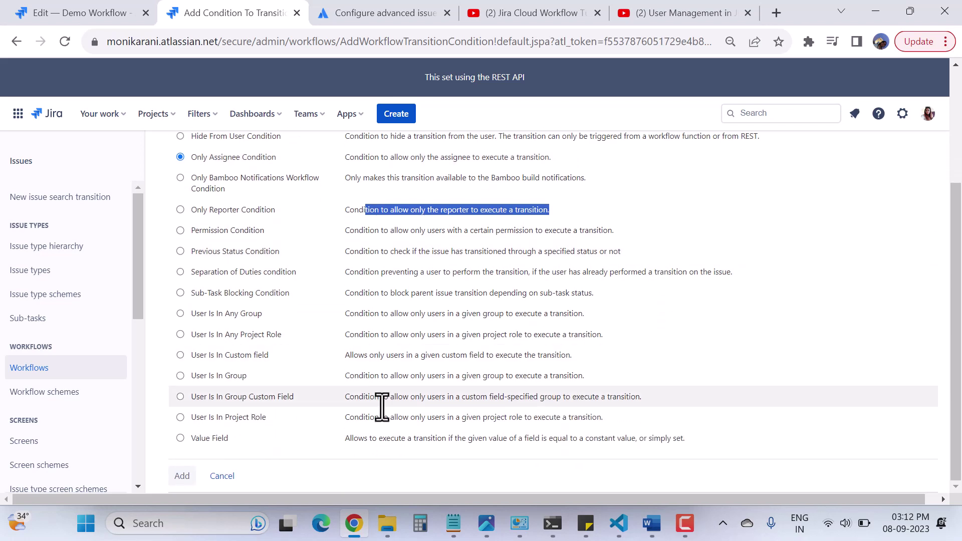
left_click(183, 478)
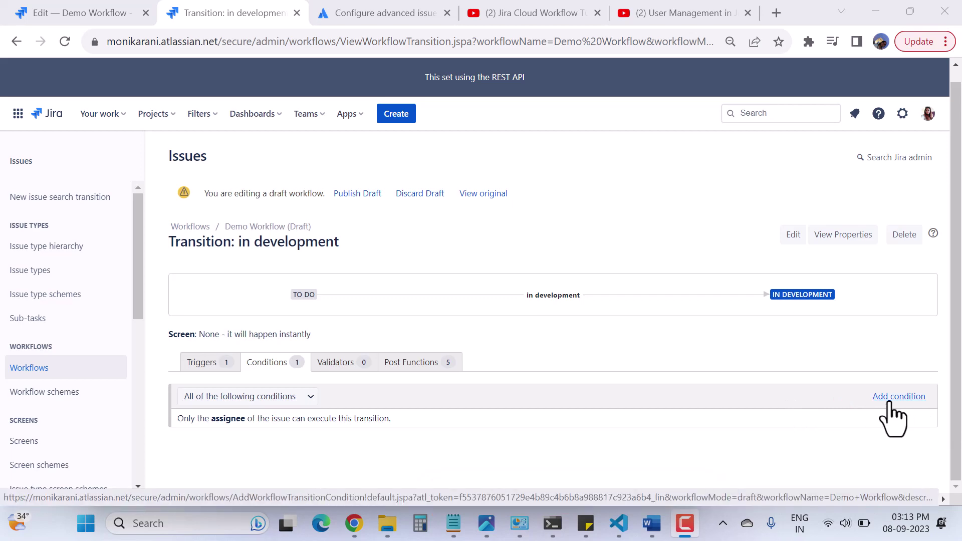
Keep 'All of the following conditions' selected and bring up the Publish Draft dialog
left_click(299, 401)
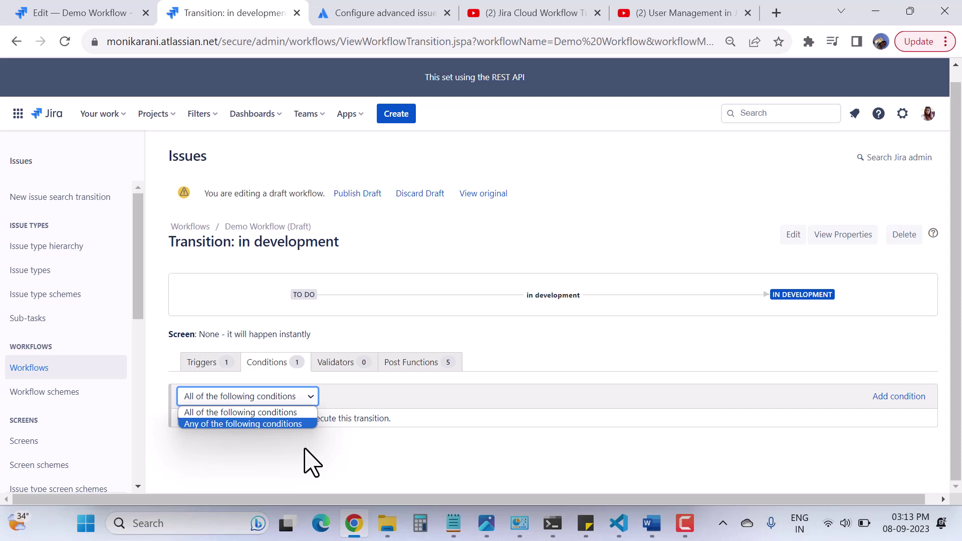
left_click(361, 474)
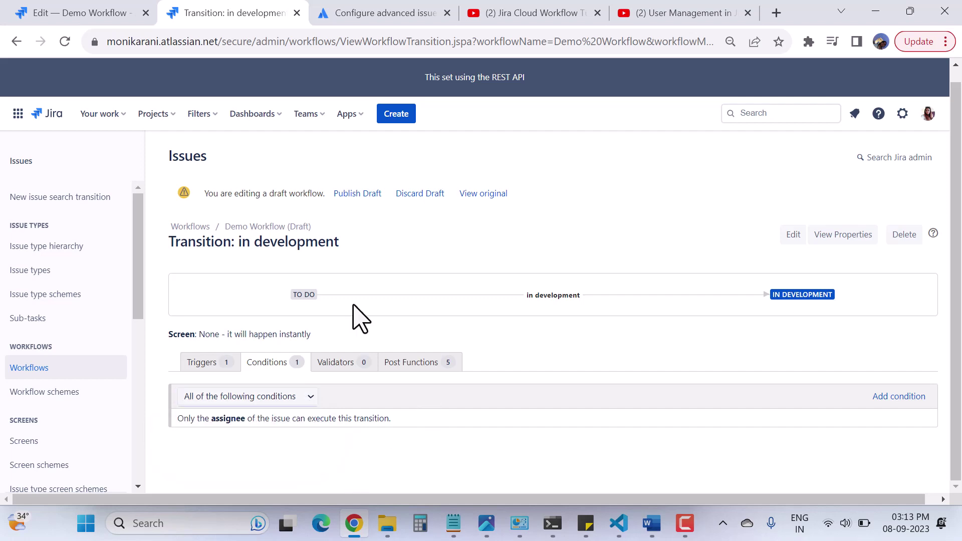
left_click(360, 195)
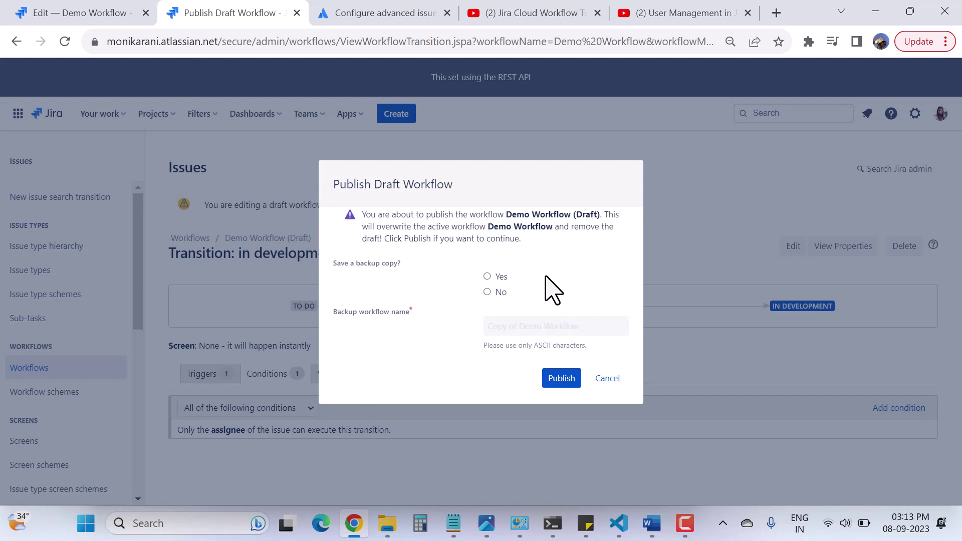
Publish the Demo Workflow draft without saving a backup copy
left_click(487, 292)
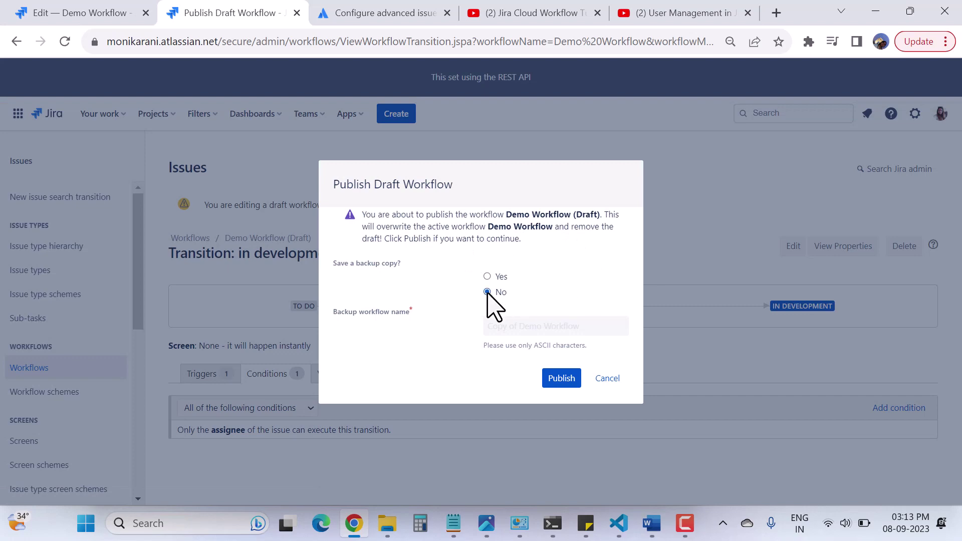
left_click(562, 381)
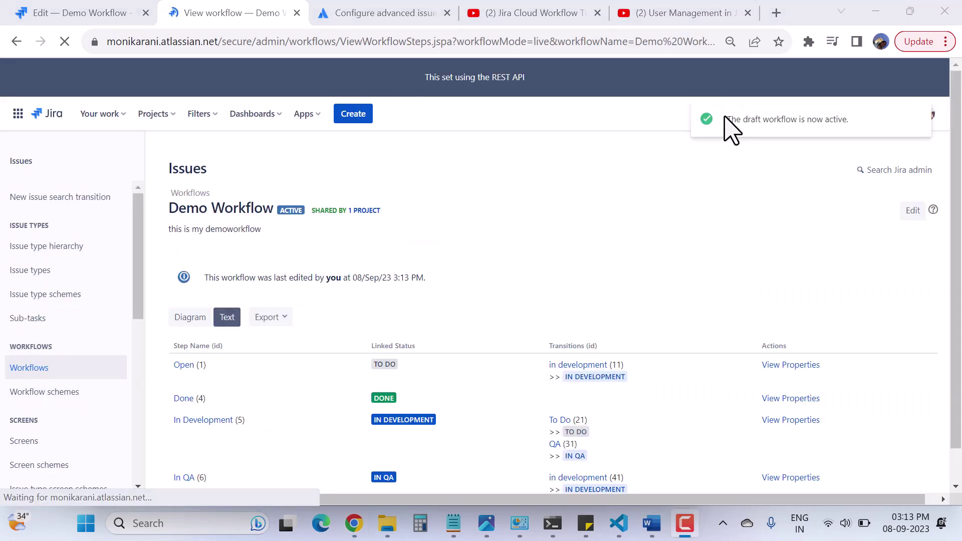
left_click_drag(726, 120, 849, 123)
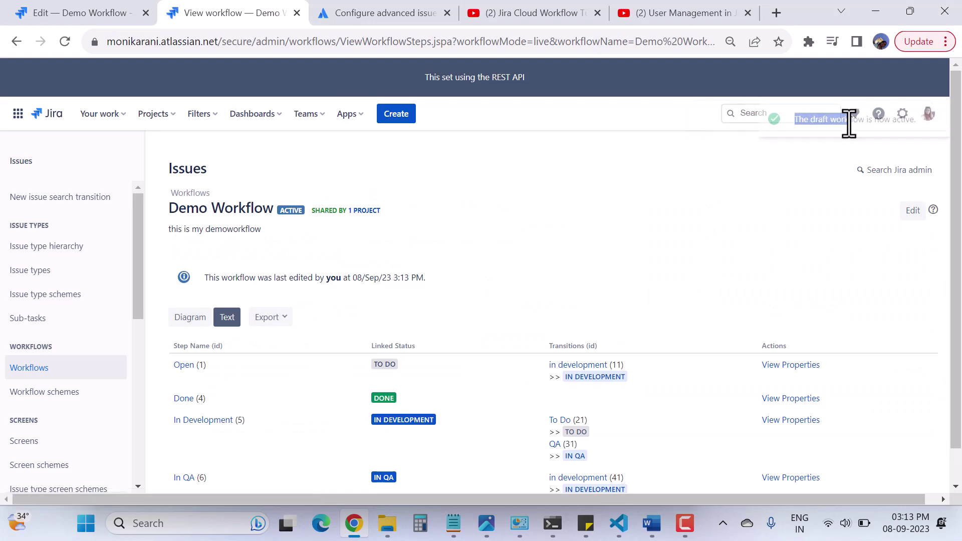
Open the Development (DEV) project from the Projects menu in a new tab
left_click(144, 117)
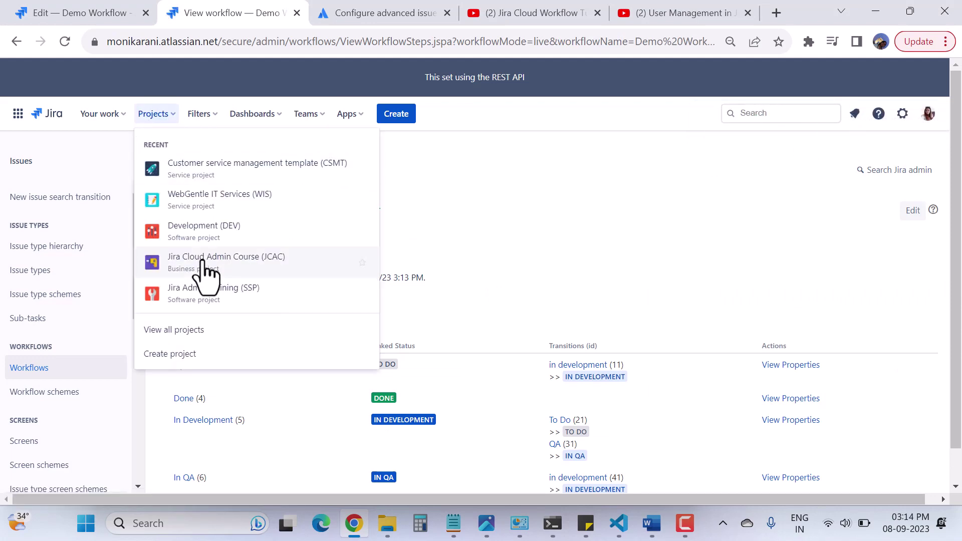
right_click(205, 233)
left_click(239, 246)
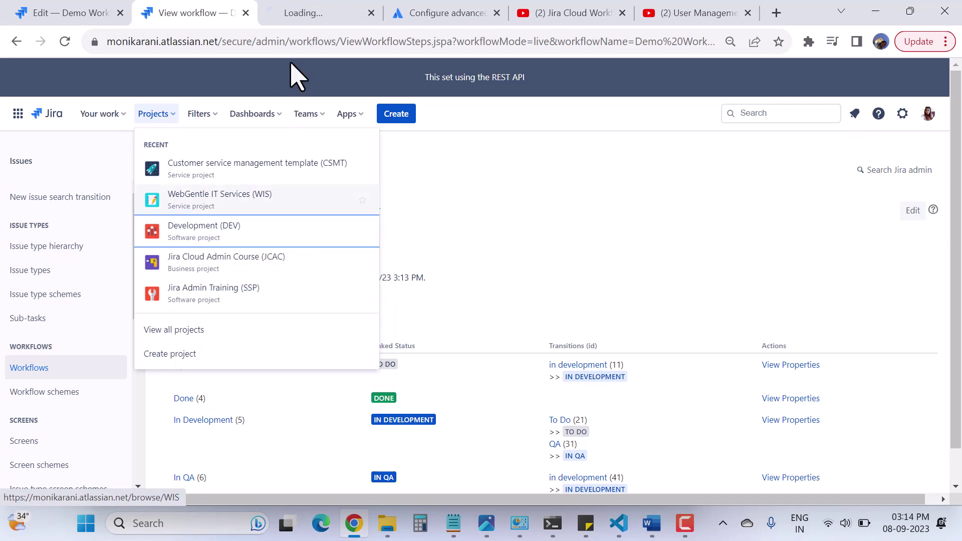
In the DEV tab, confirm unassigned issue DEV-175 offers no status transition
left_click(291, 15)
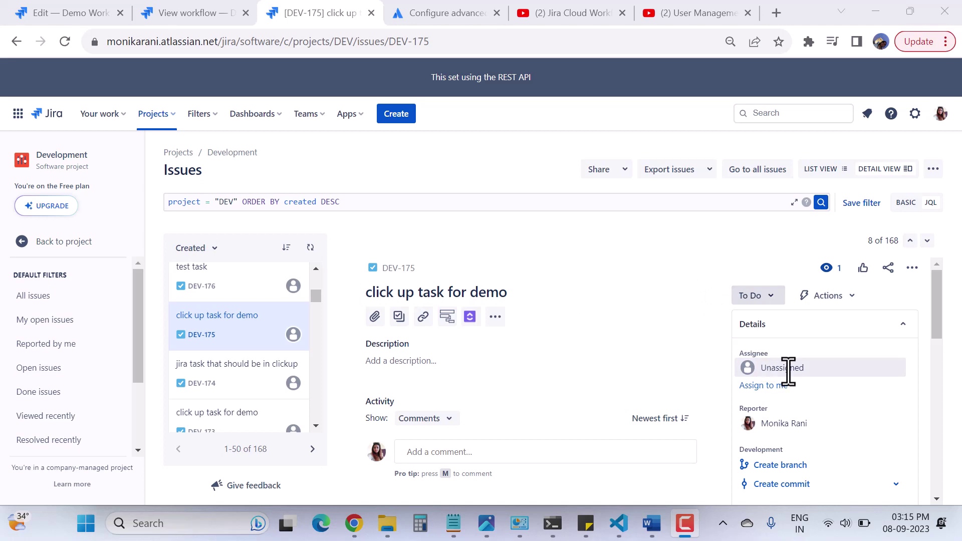
left_click(758, 298)
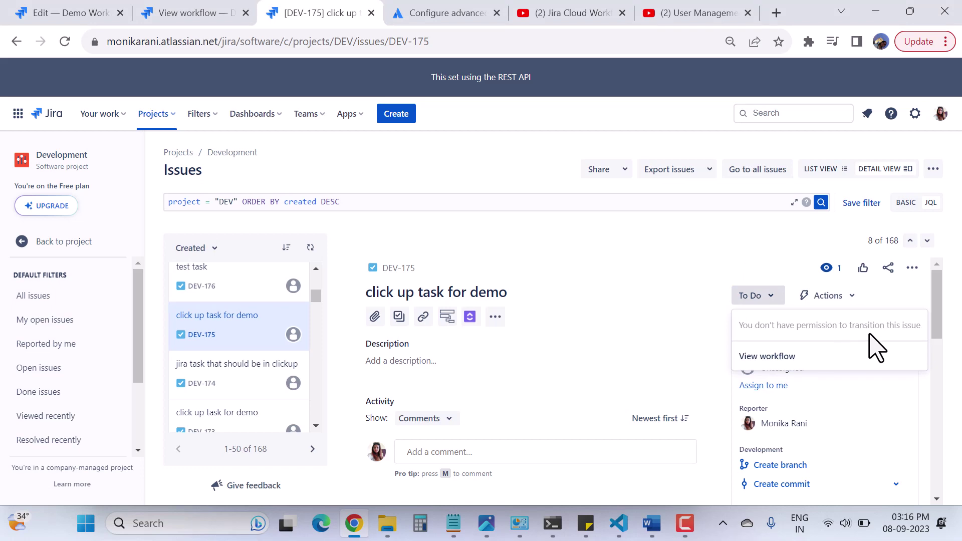
key("Escape")
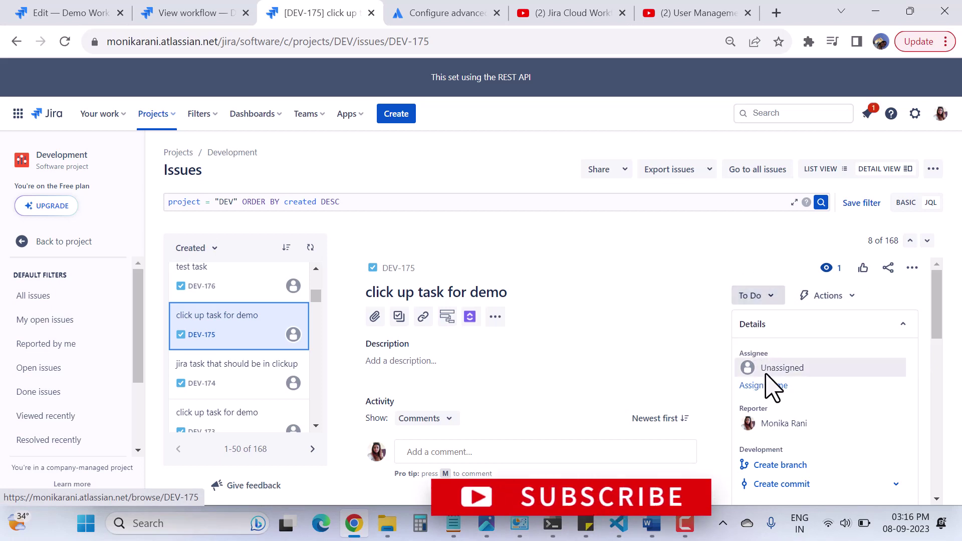
Move assigned issue DEV-180 'my csv story' from In Development back to To Do
scroll(243, 368, "up", 5)
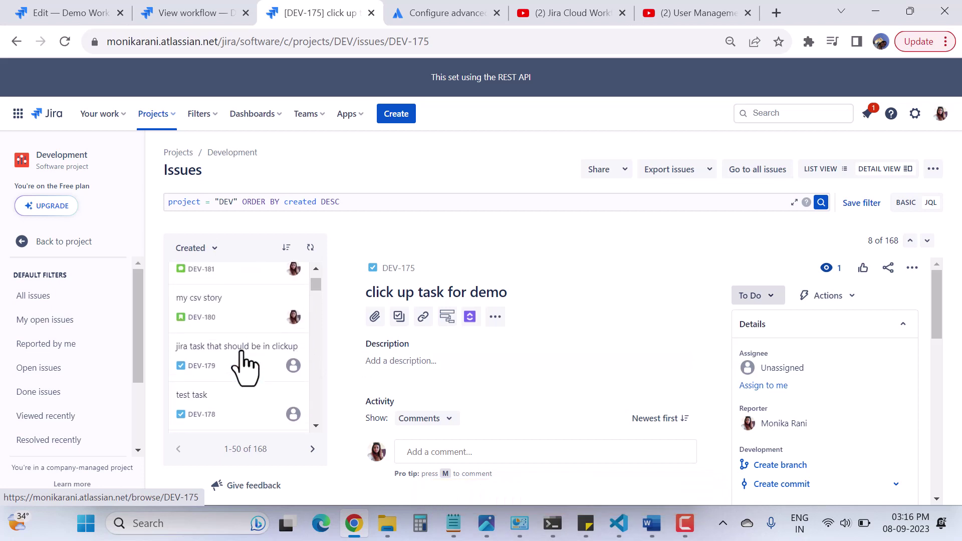
left_click(238, 321)
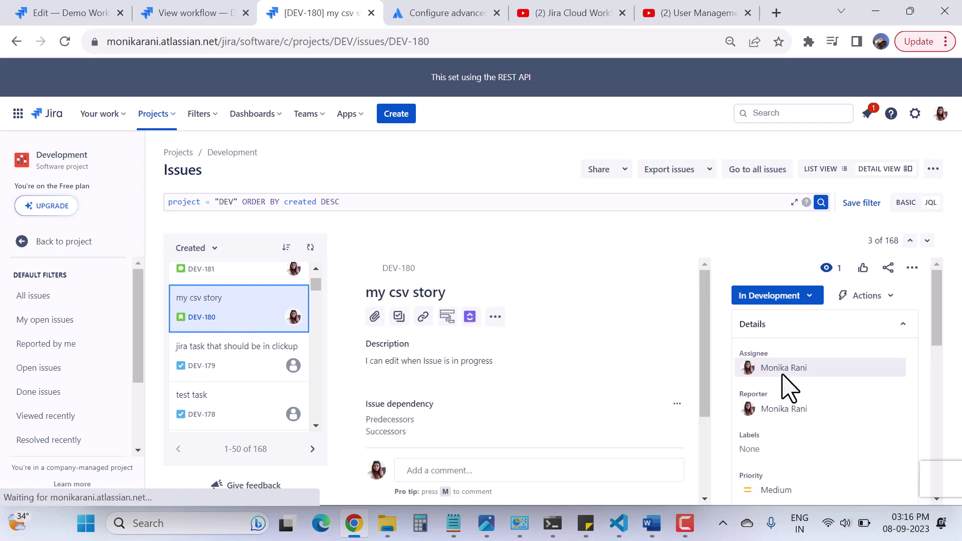
left_click(808, 301)
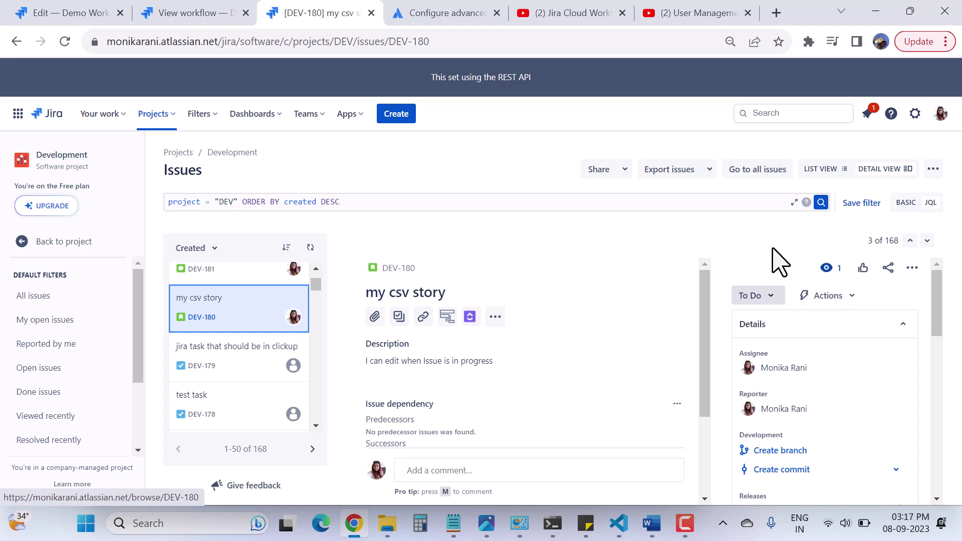
Switch back to the 'View workflow' tab showing the Demo Workflow admin page
left_click(211, 19)
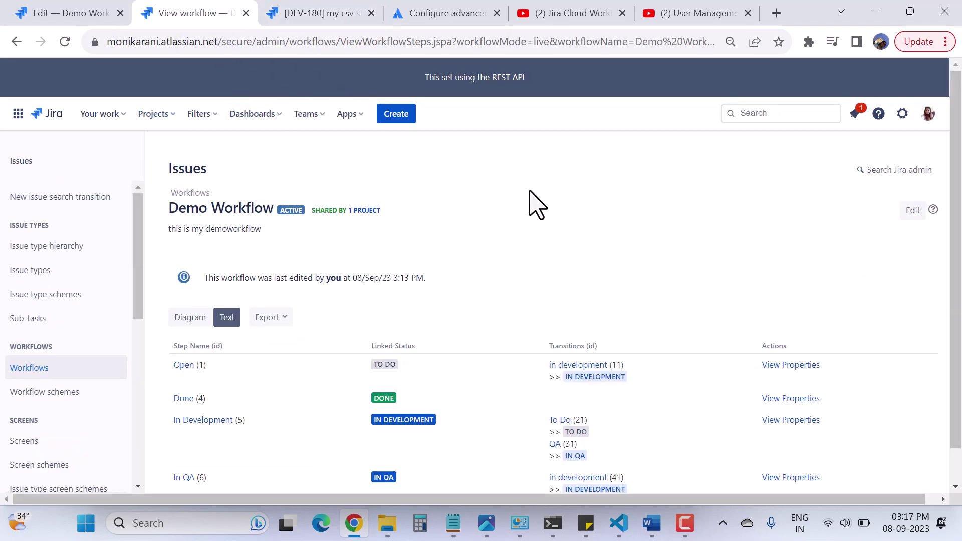